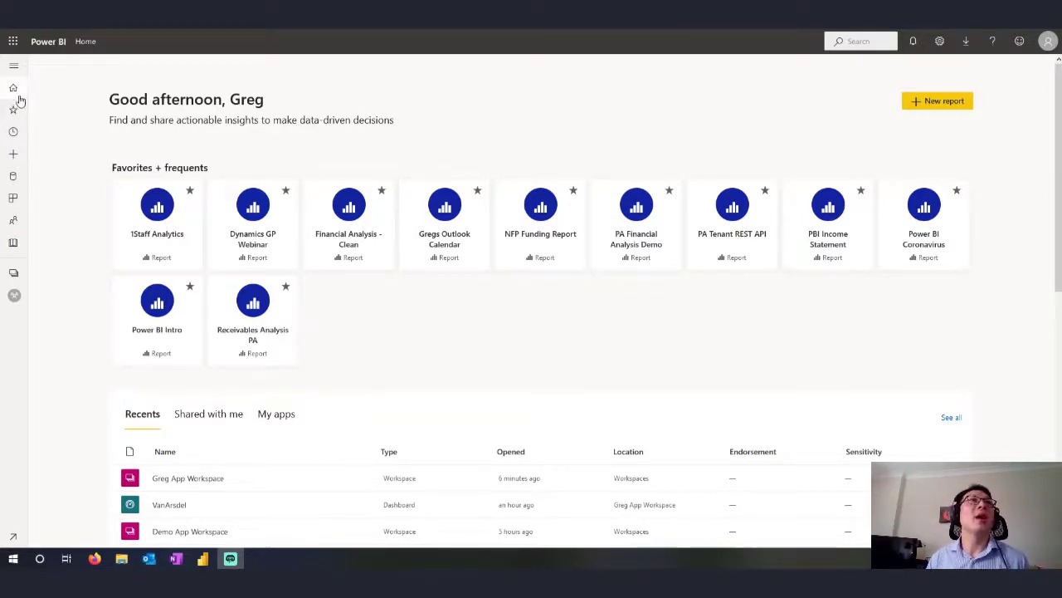
# Open the app workspace from Recents on Home to list its content
pyautogui.click(208, 482)
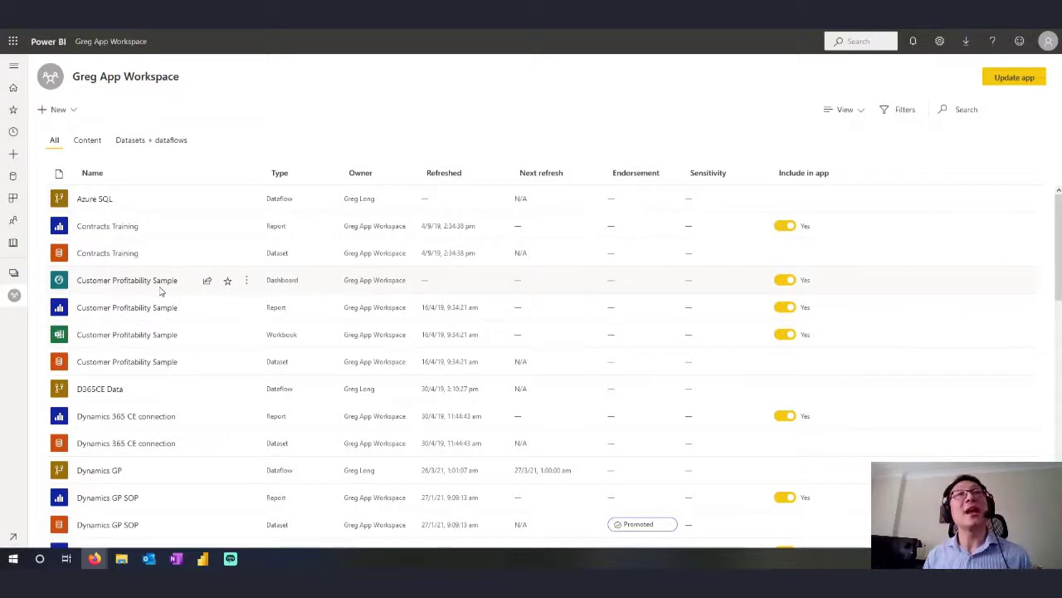
# Switch the workspace to Lineage view and scroll through the source-to-dashboard diagram
pyautogui.click(848, 110)
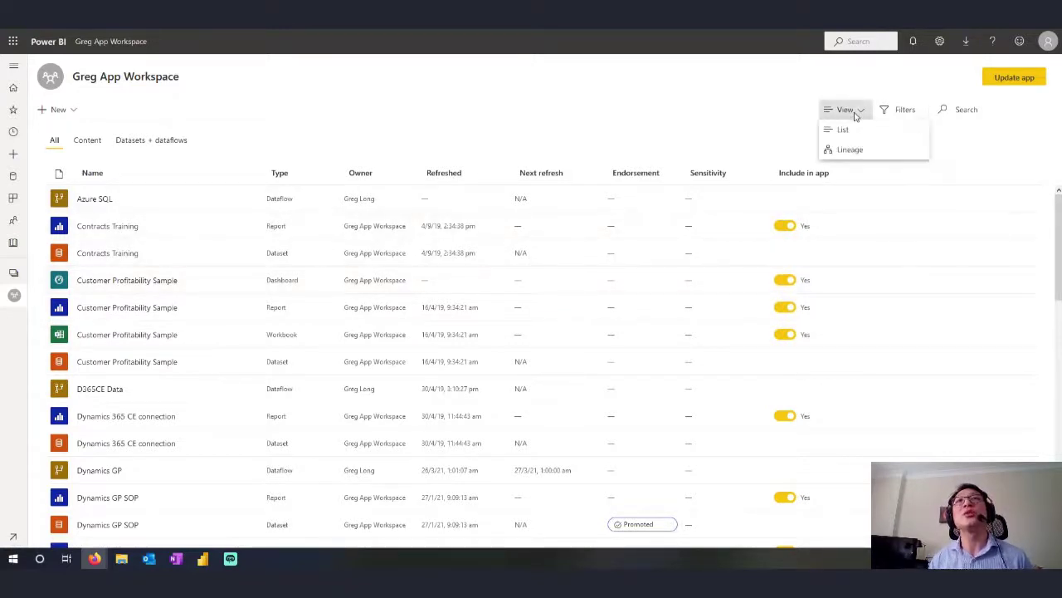
pyautogui.click(859, 150)
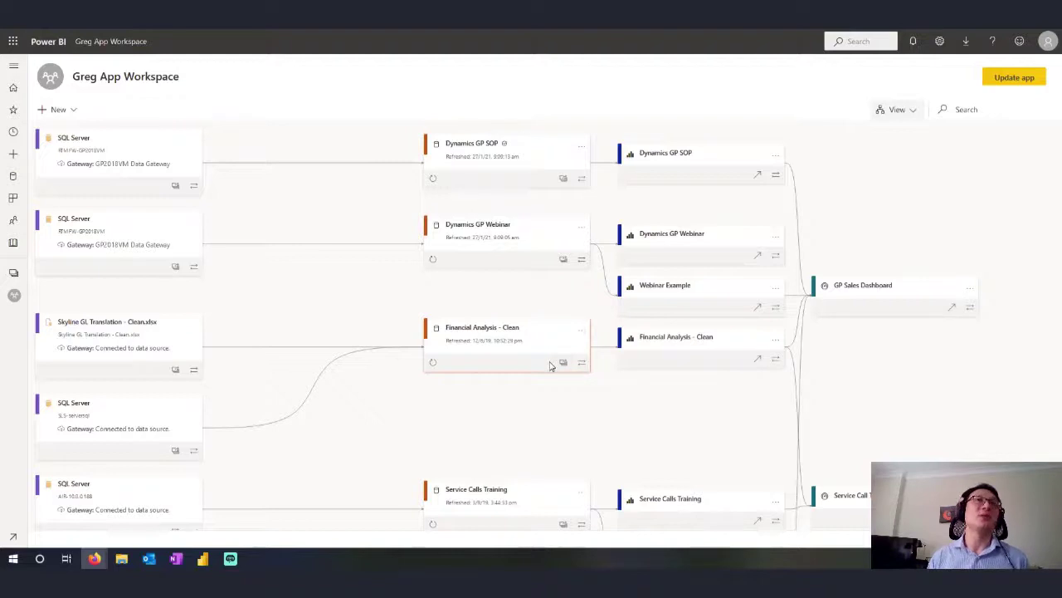
pyautogui.scroll(-2, 550, 365)
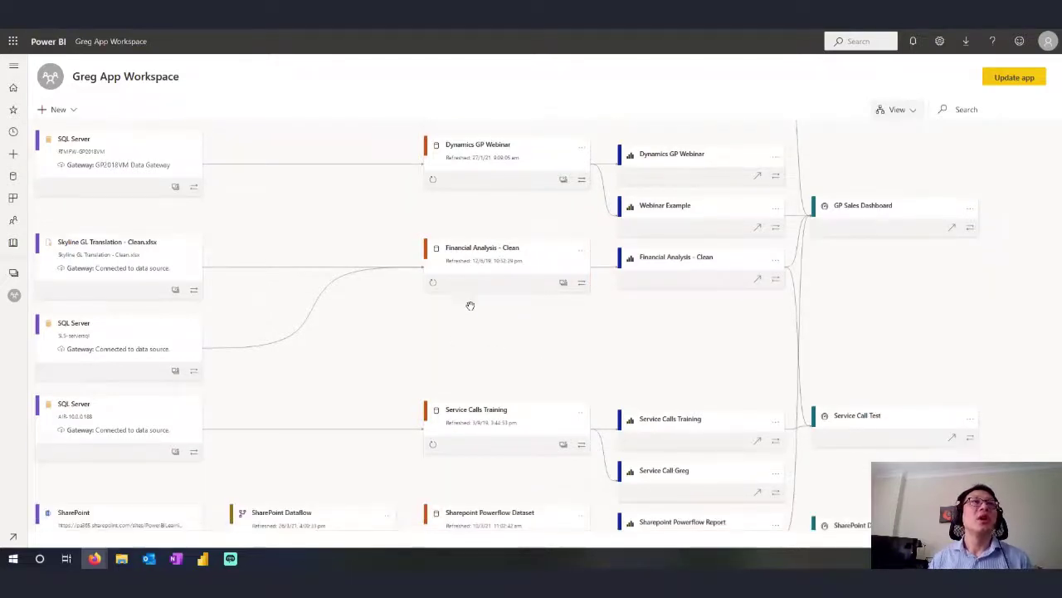
pyautogui.scroll(-4, 341, 325)
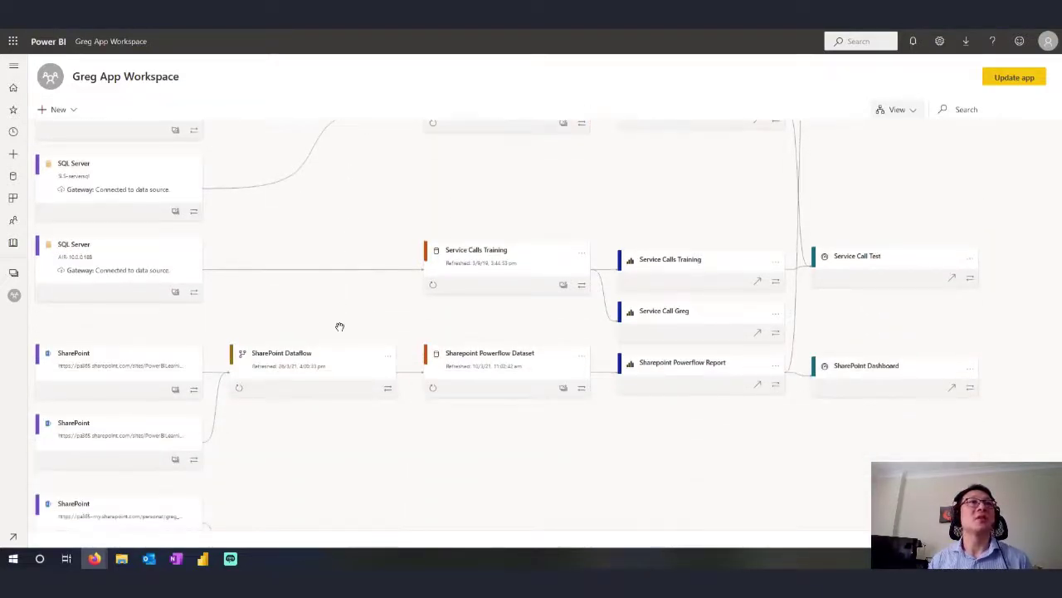
pyautogui.scroll(-2, 115, 365)
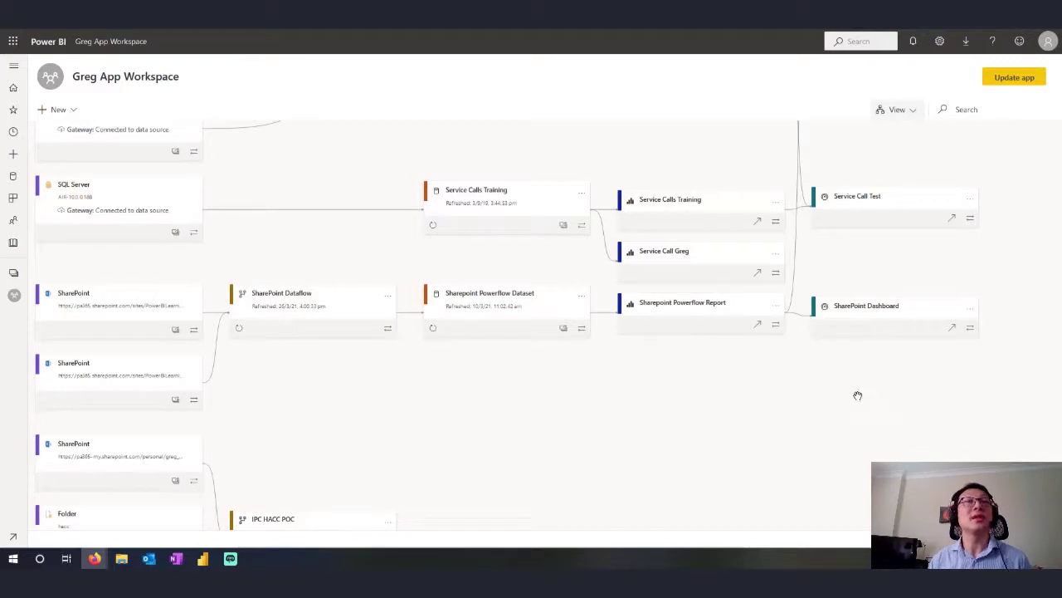
# Highlight and clear the SharePoint Dashboard's lineage, then highlight a SQL Server source's lineage
pyautogui.click(971, 331)
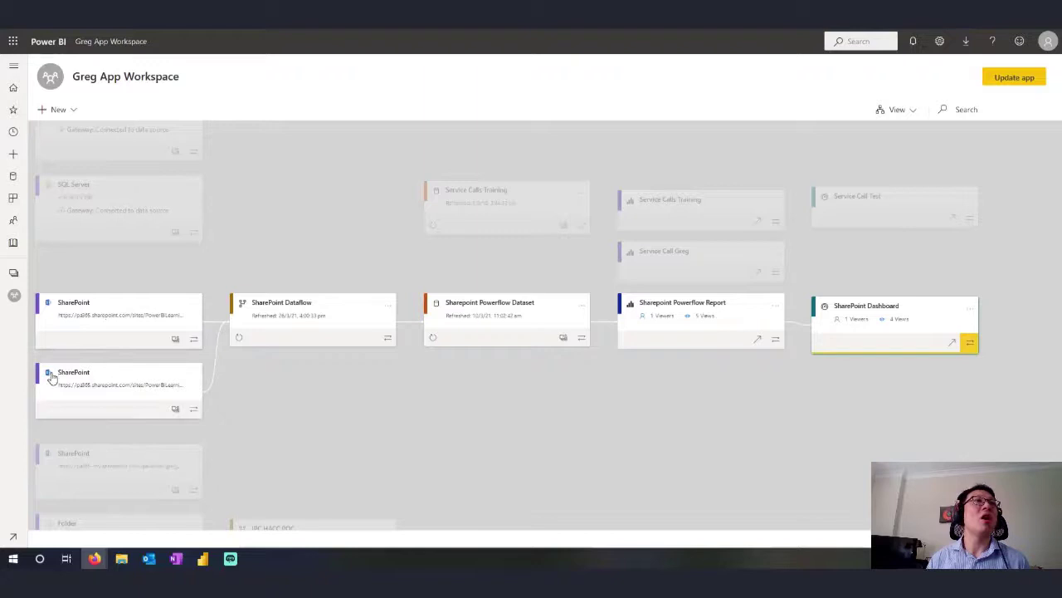
pyautogui.click(971, 346)
pyautogui.scroll(1, 311, 345)
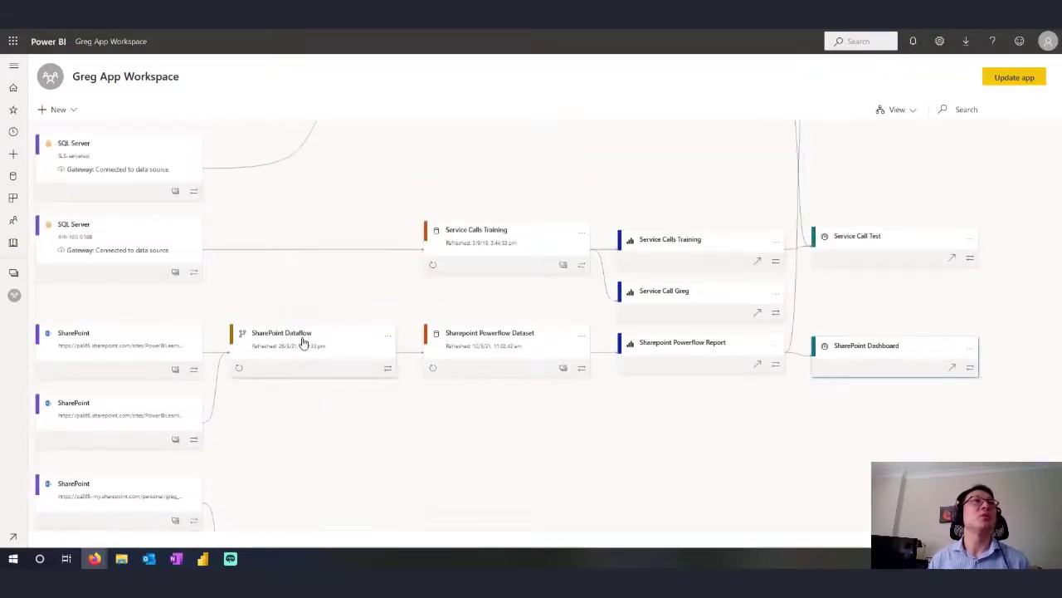
pyautogui.scroll(1, 303, 343)
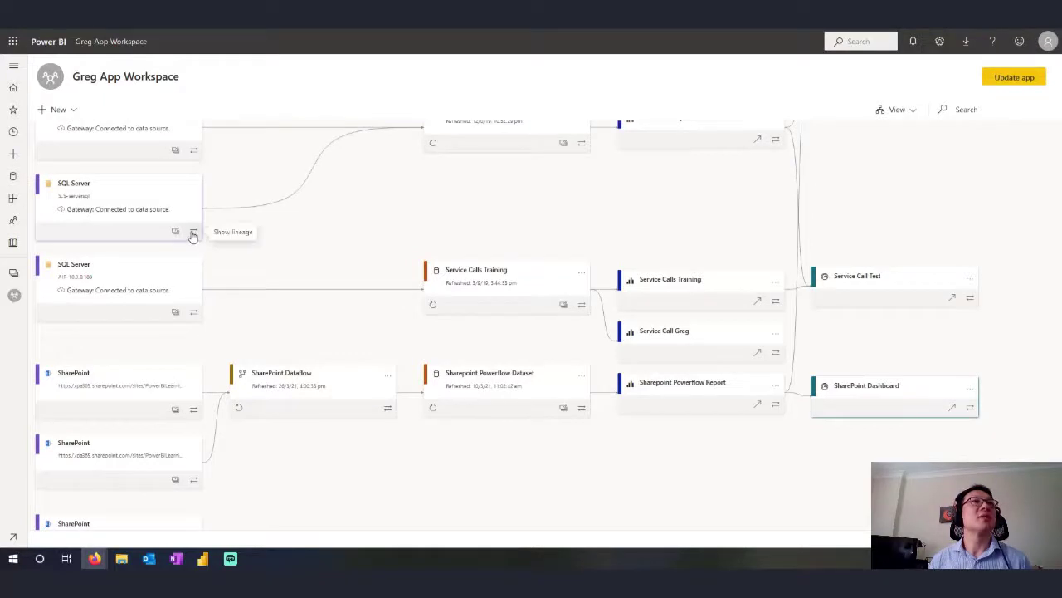
pyautogui.scroll(1, 198, 243)
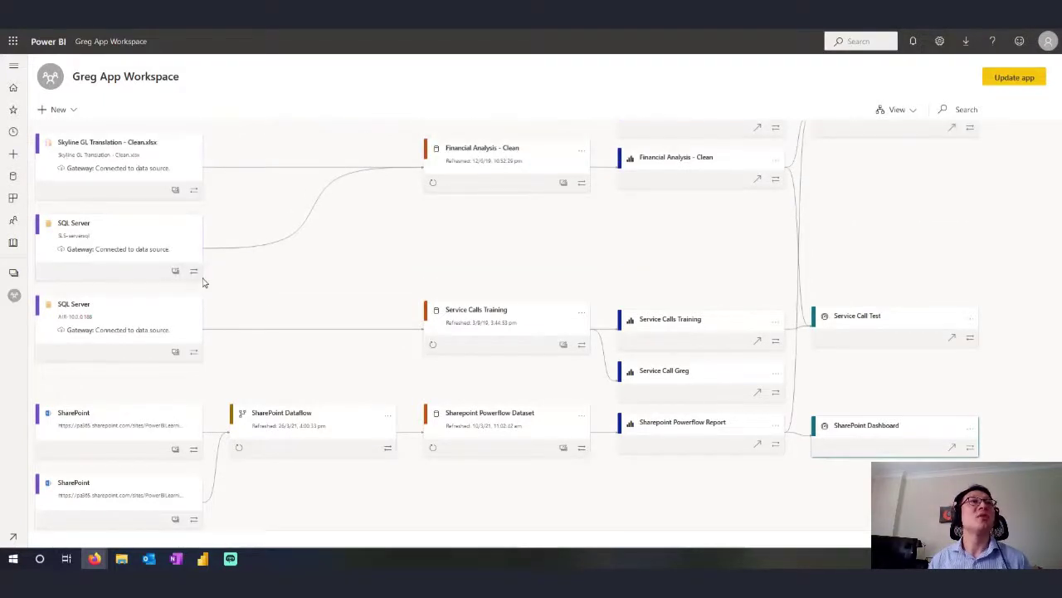
pyautogui.click(193, 283)
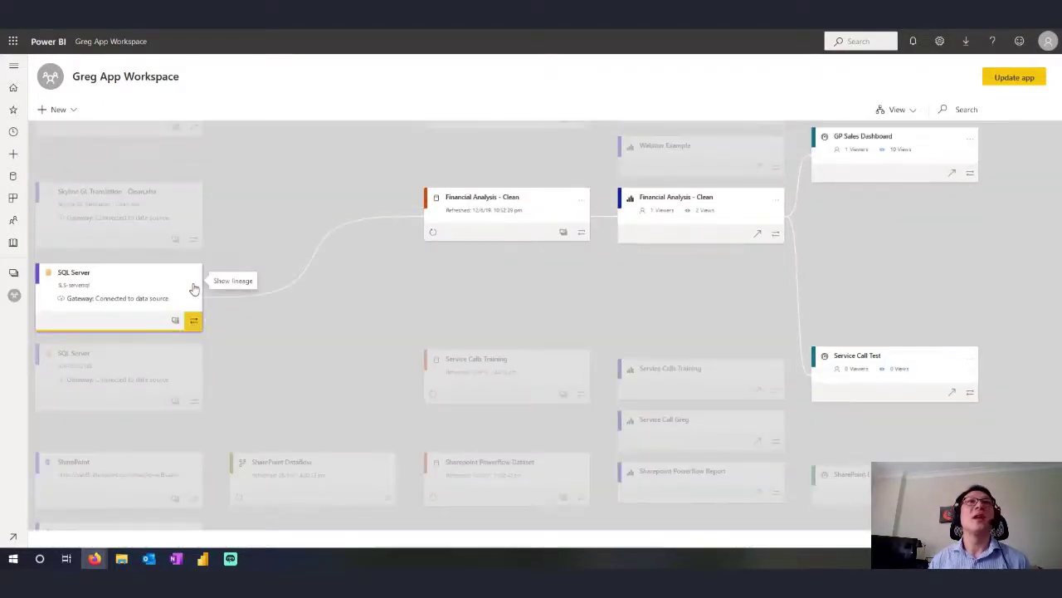
pyautogui.scroll(1, 192, 283)
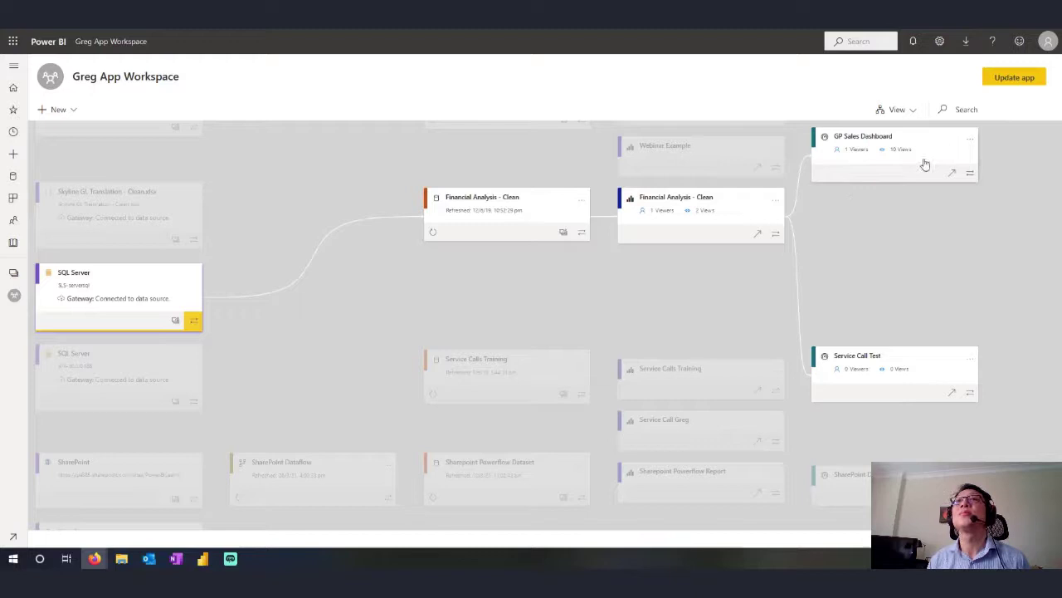
# Clear the highlight, search the lineage for 'automate', step through the matches, then clear the search
pyautogui.click(249, 320)
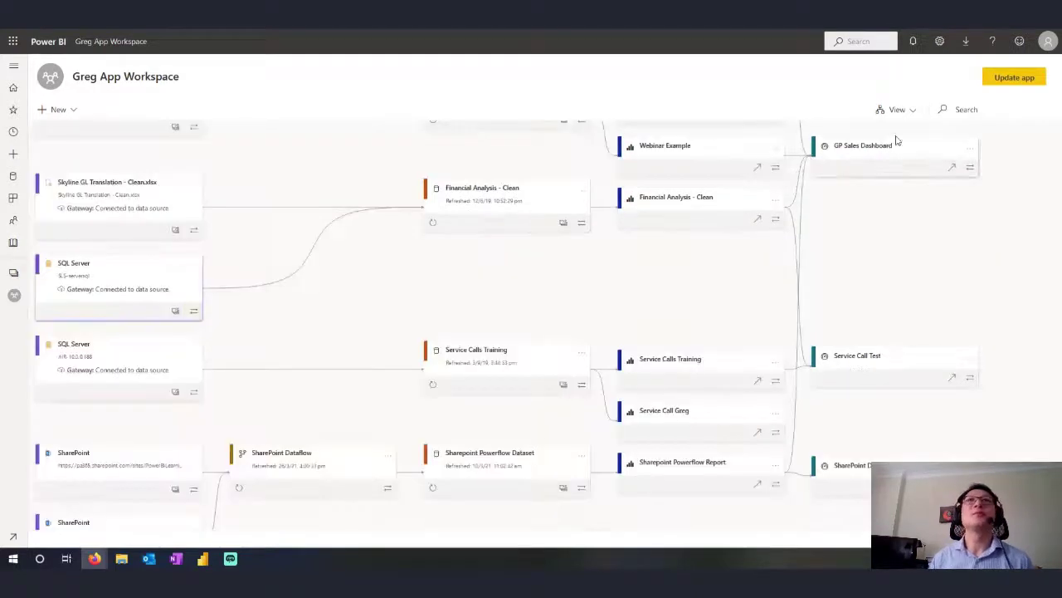
pyautogui.write('GP')
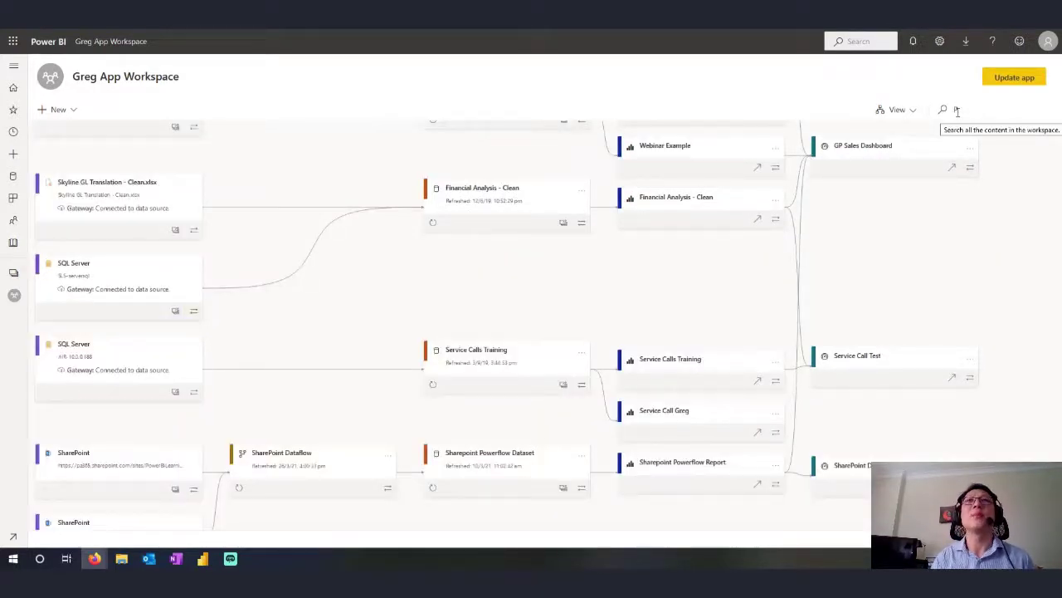
pyautogui.click(958, 114)
pyautogui.write('automate')
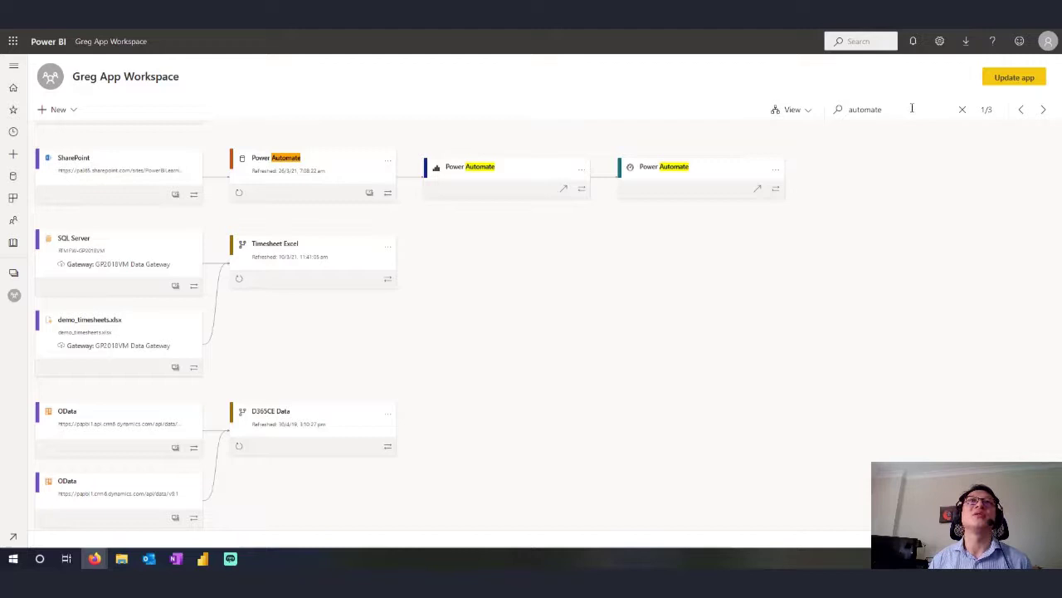
pyautogui.click(1045, 111)
pyautogui.click(1045, 111)
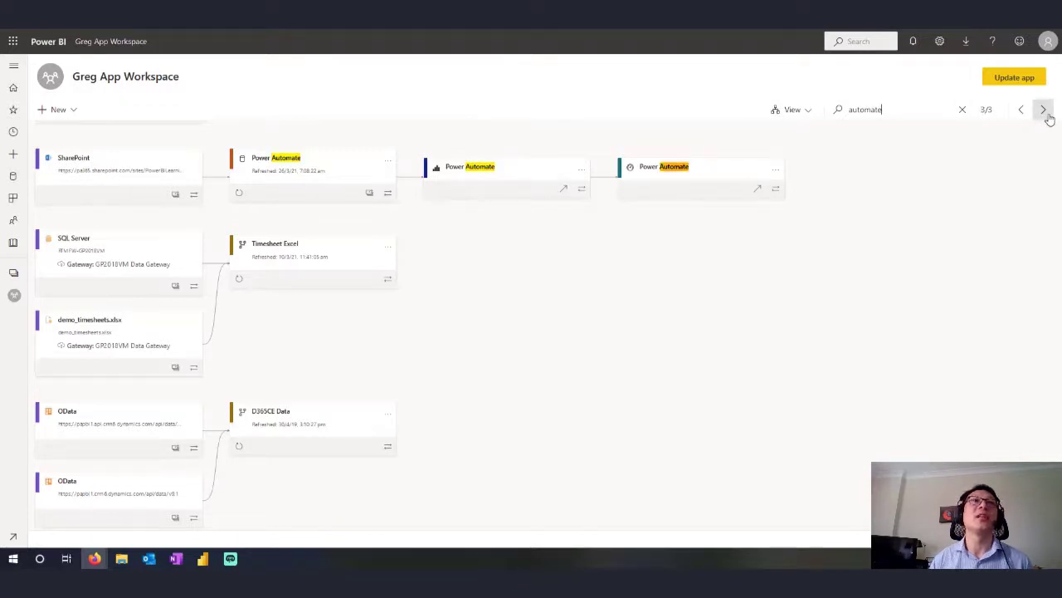
pyautogui.moveTo(899, 111); pyautogui.dragTo(835, 111)
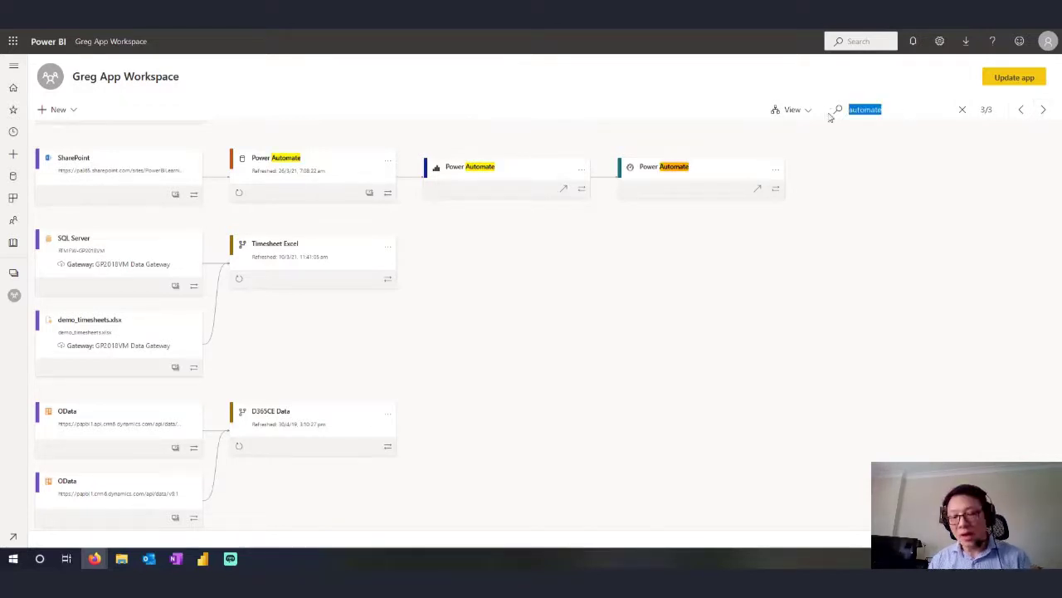
pyautogui.press('BackSpace')
pyautogui.scroll(1, 656, 308)
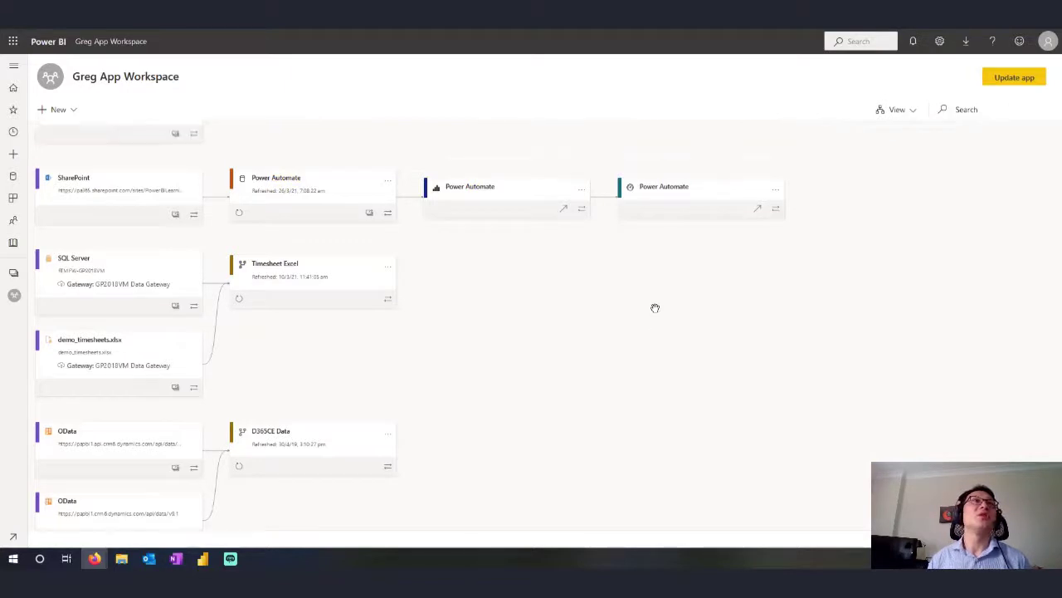
pyautogui.scroll(2, 656, 308)
pyautogui.scroll(1, 444, 257)
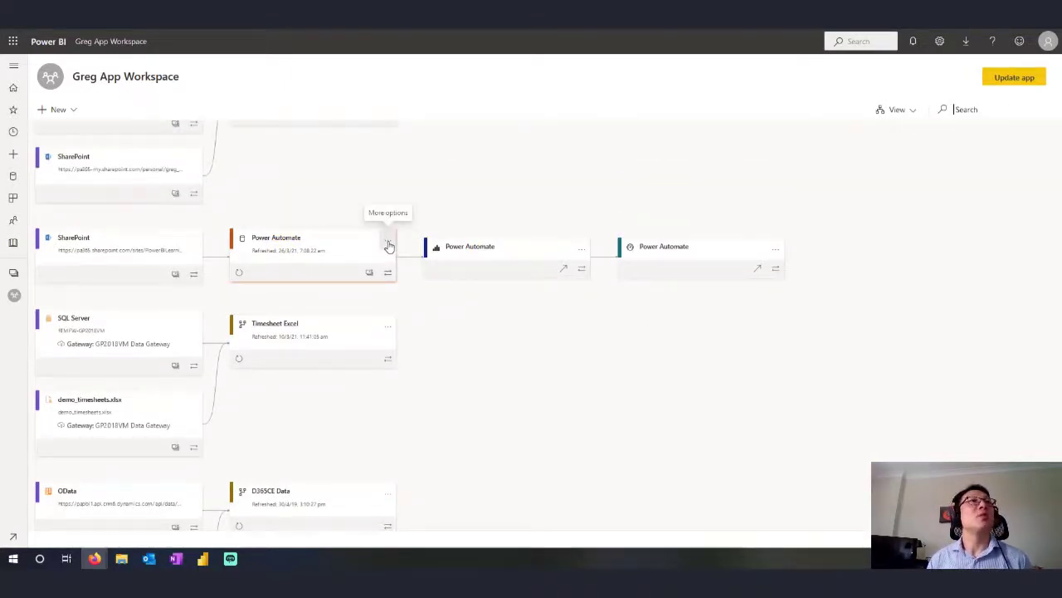
pyautogui.click(581, 253)
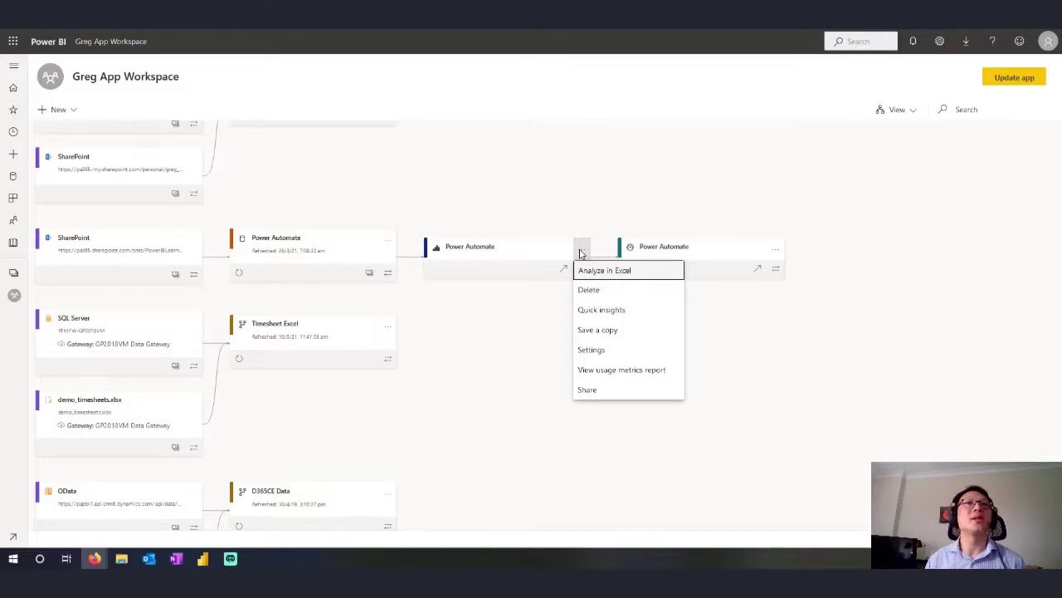
pyautogui.click(388, 242)
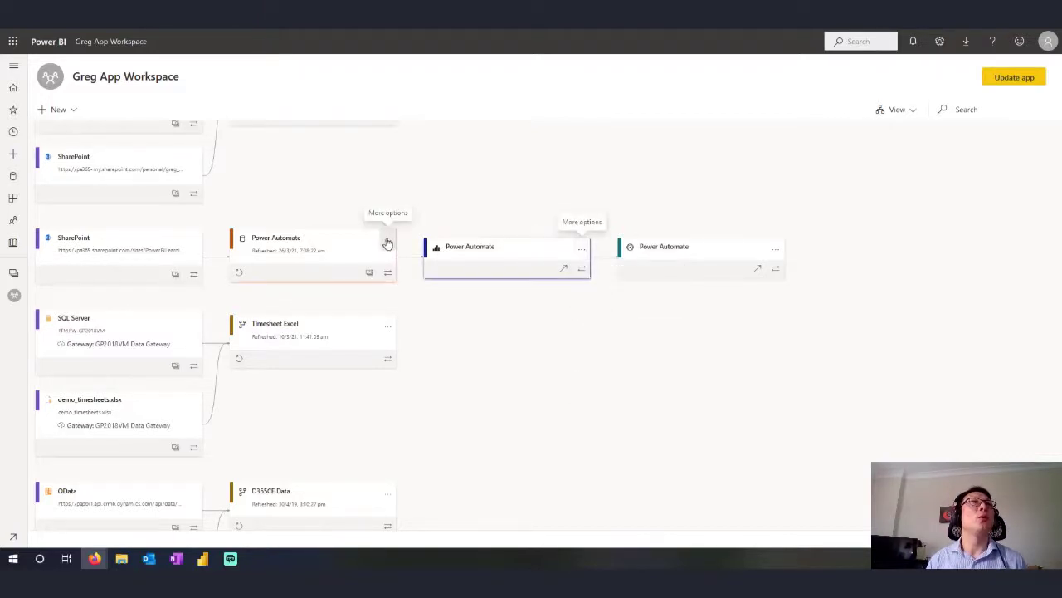
pyautogui.click(387, 242)
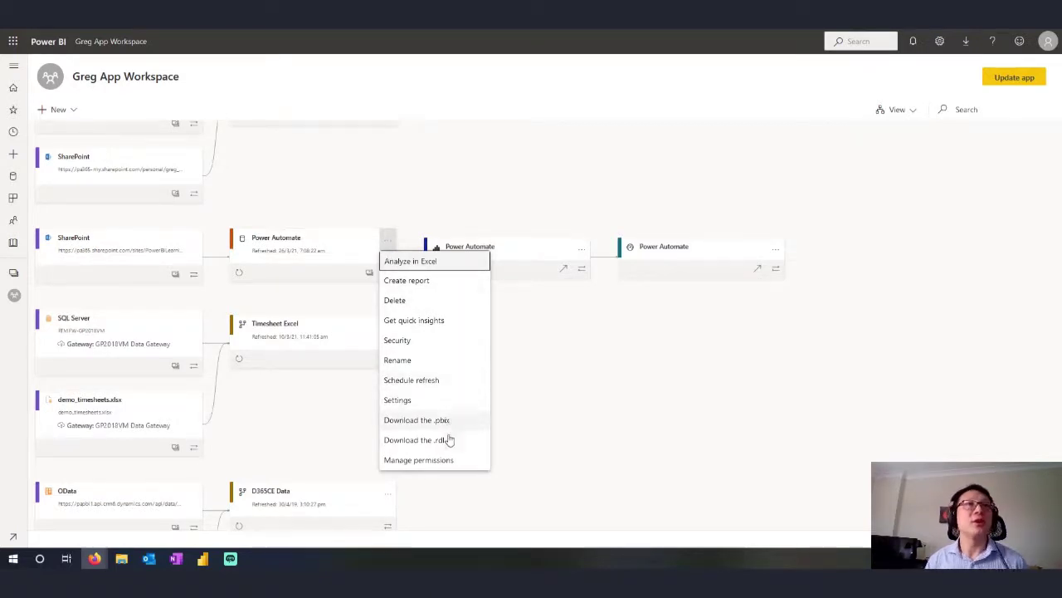
pyautogui.click(567, 411)
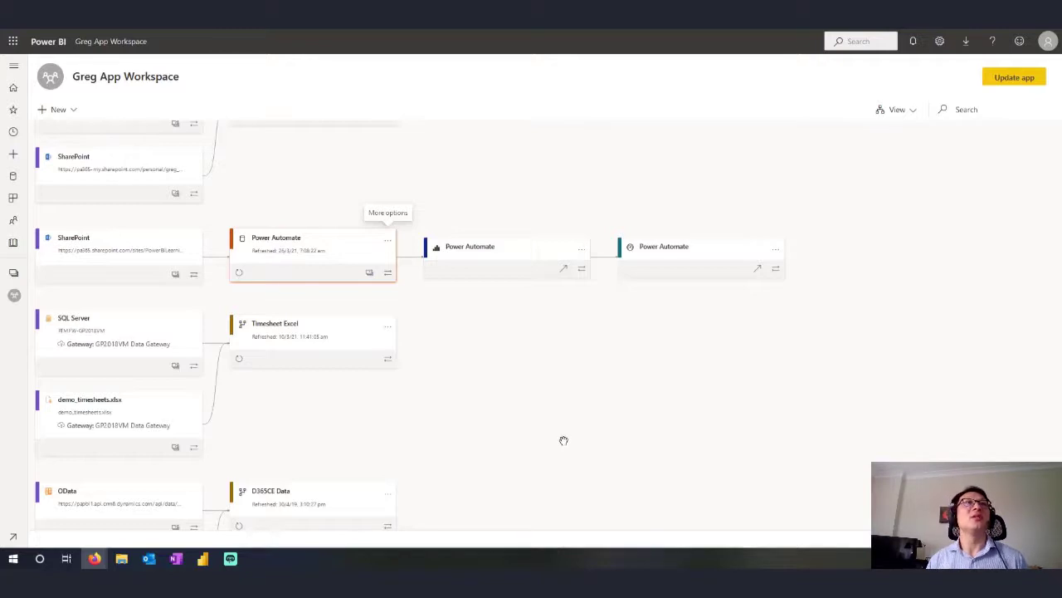
# Show impact analysis for the SLS-serversql source: 1 workspace, 1 dataset (Contract Analysis)
pyautogui.scroll(3, 549, 422)
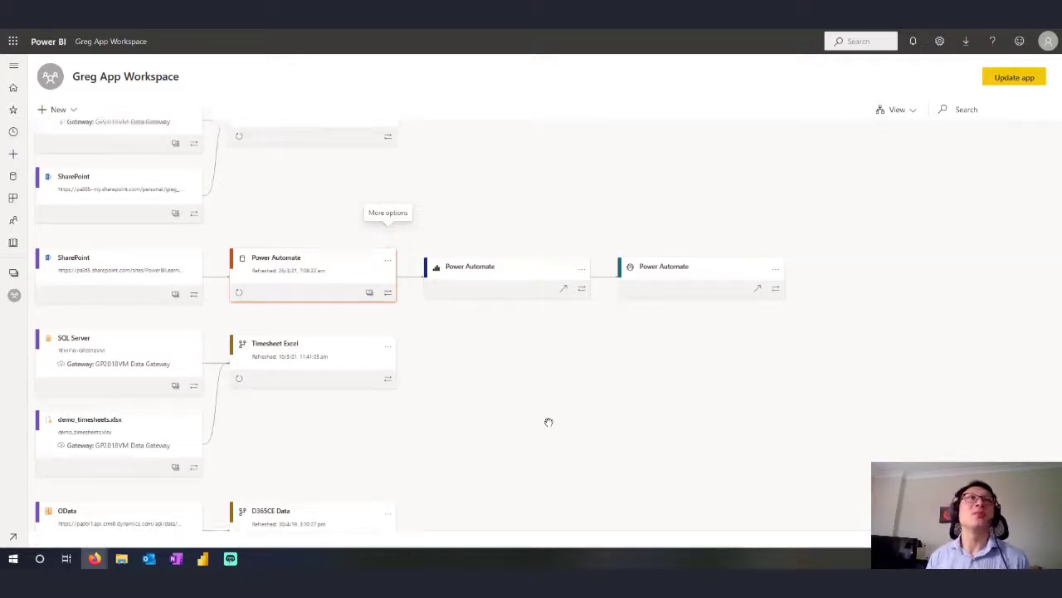
pyautogui.scroll(12, 549, 421)
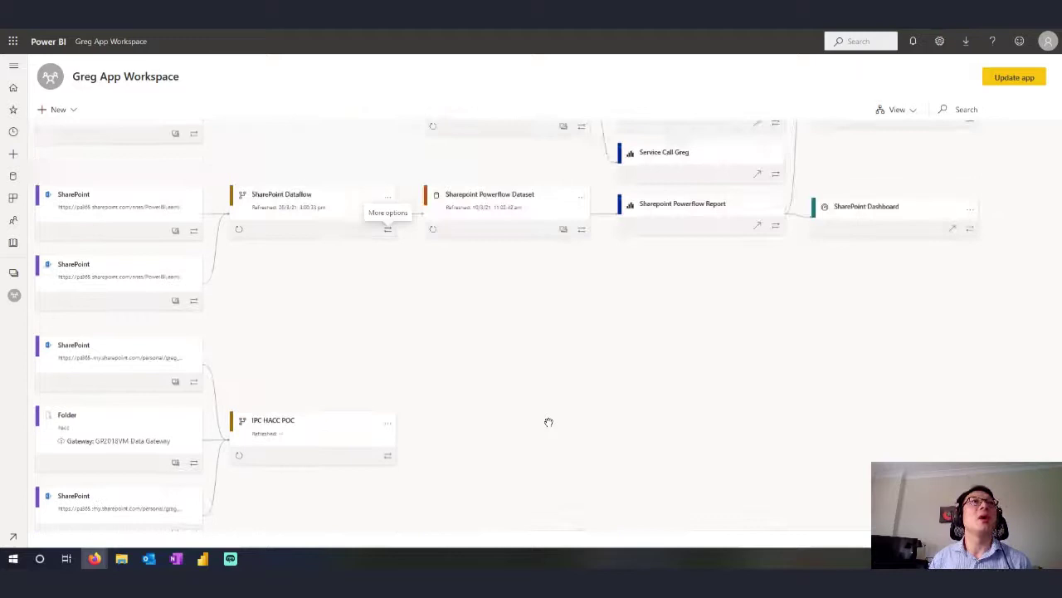
pyautogui.scroll(2, 549, 422)
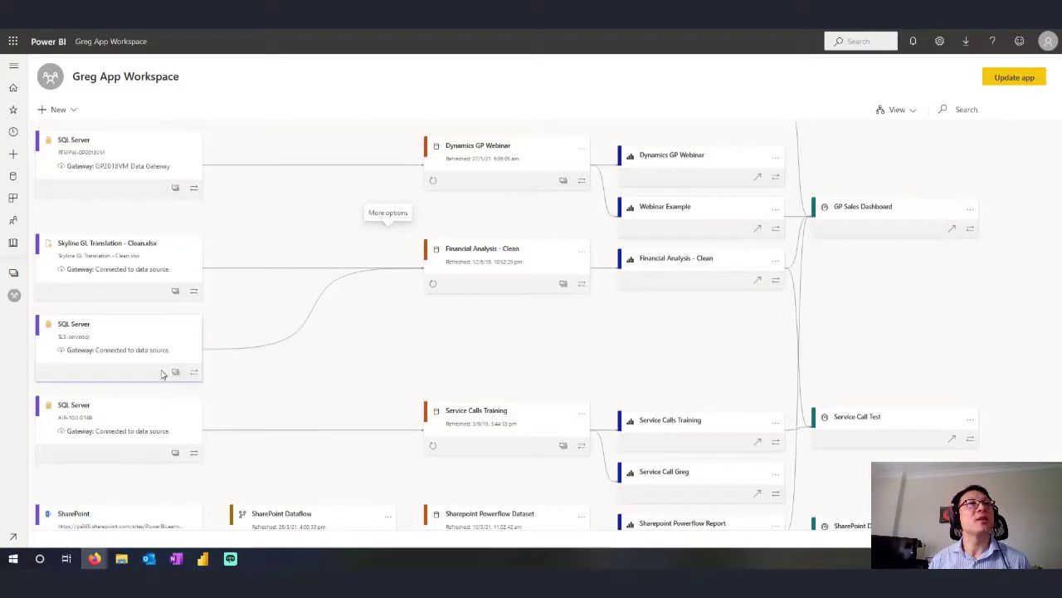
pyautogui.click(175, 374)
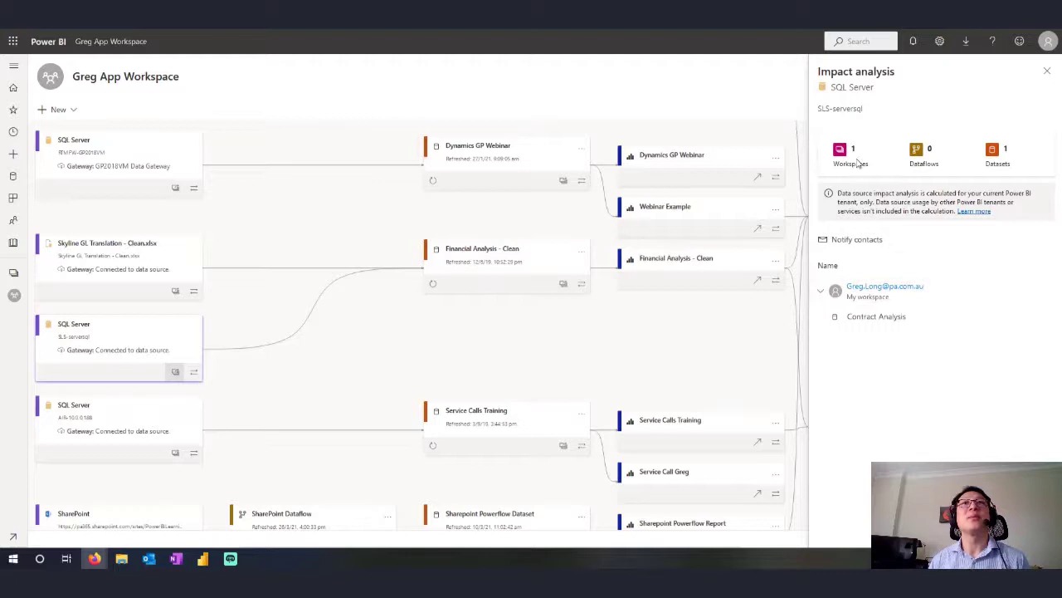
pyautogui.click(823, 295)
pyautogui.click(823, 295)
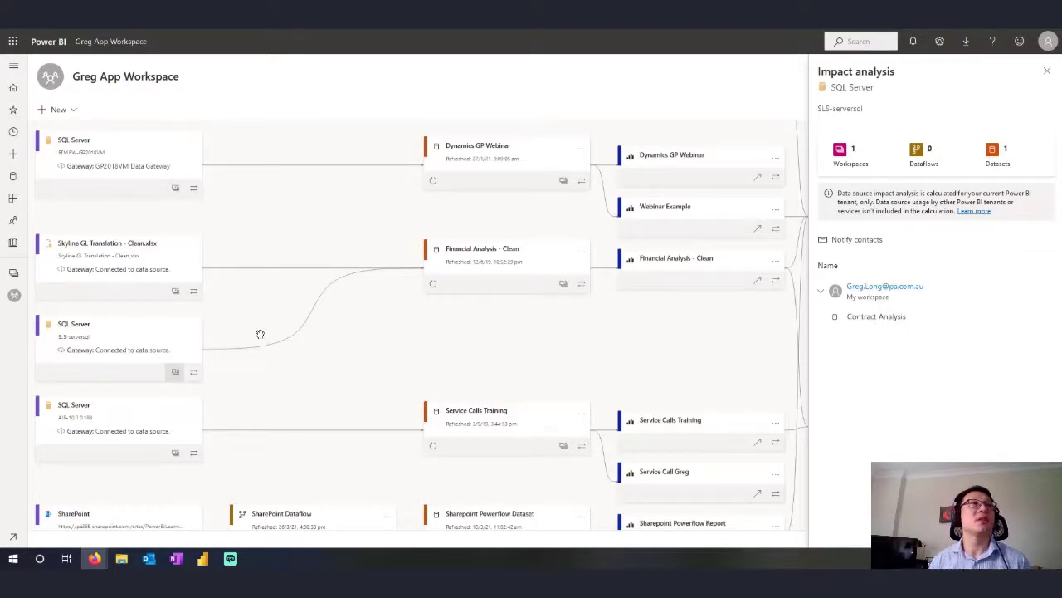
pyautogui.scroll(-1, 260, 333)
pyautogui.scroll(-2, 436, 285)
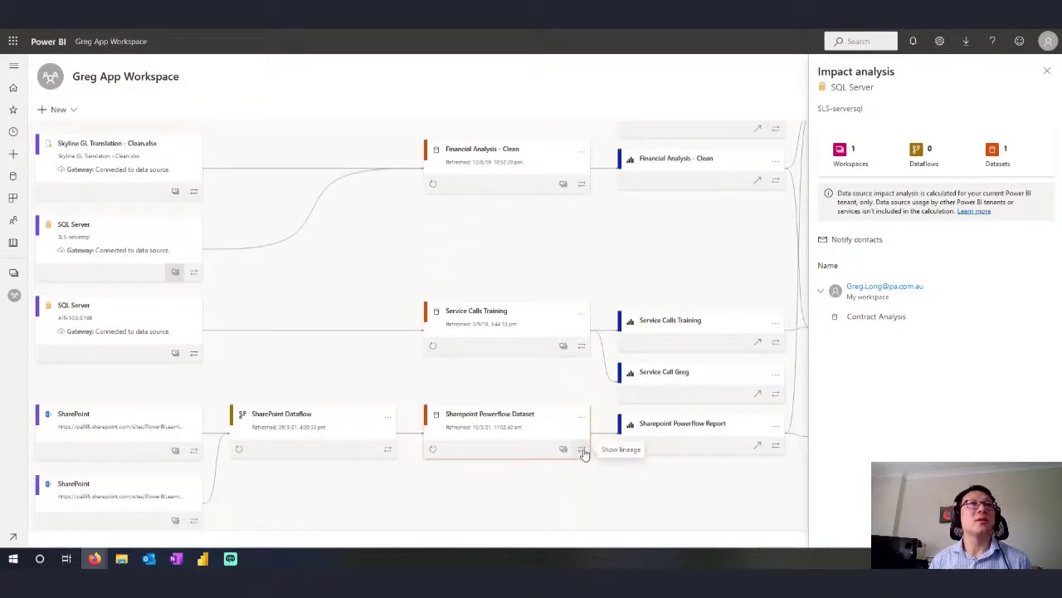
# Show SharePoint impact analysis and expand the current workspace and DEMO - Dynamics 365 BC rows
pyautogui.click(175, 451)
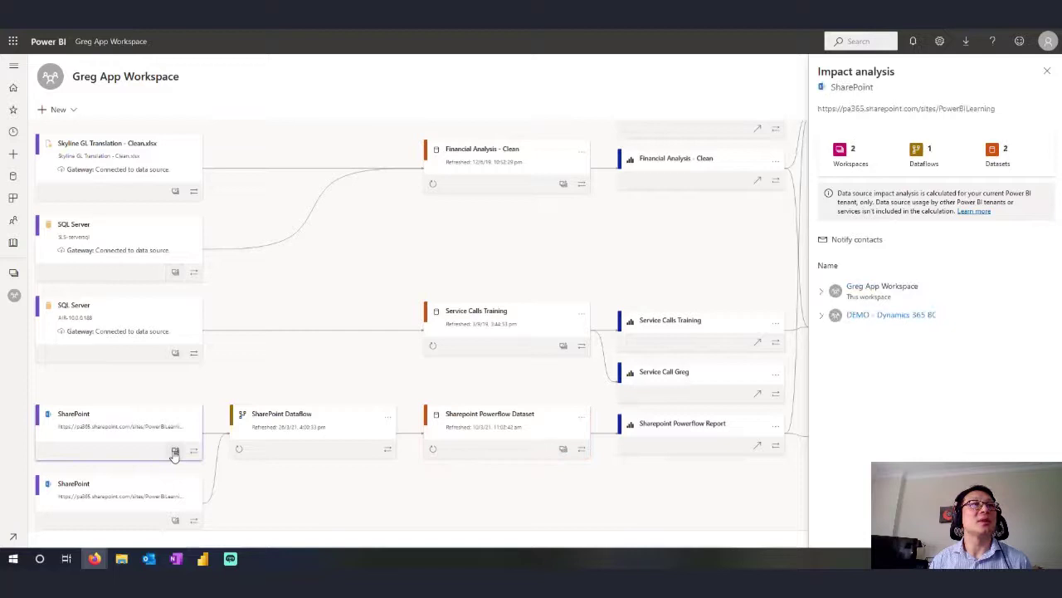
pyautogui.click(821, 294)
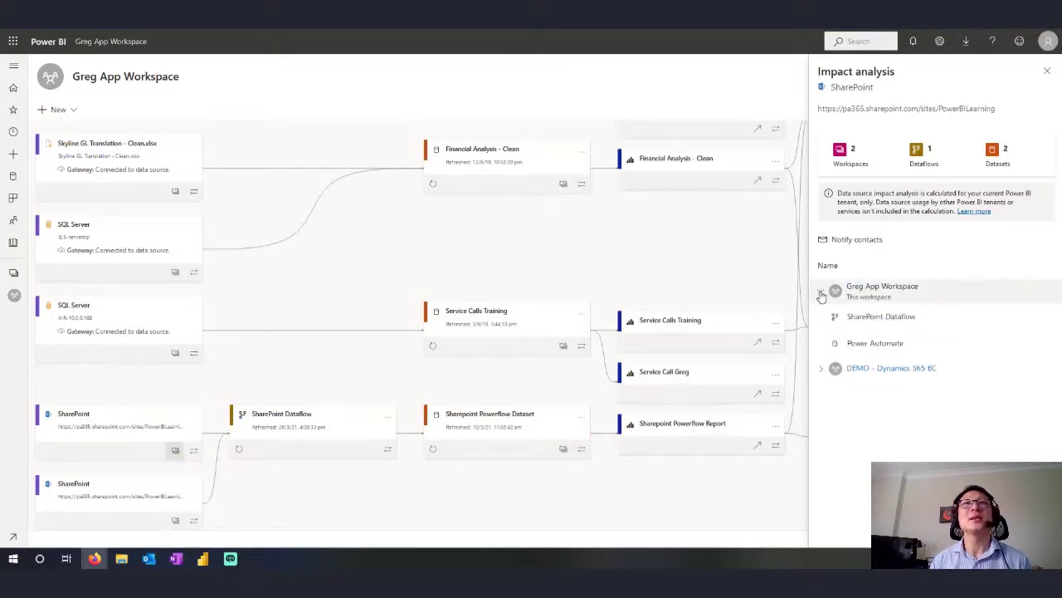
pyautogui.click(822, 369)
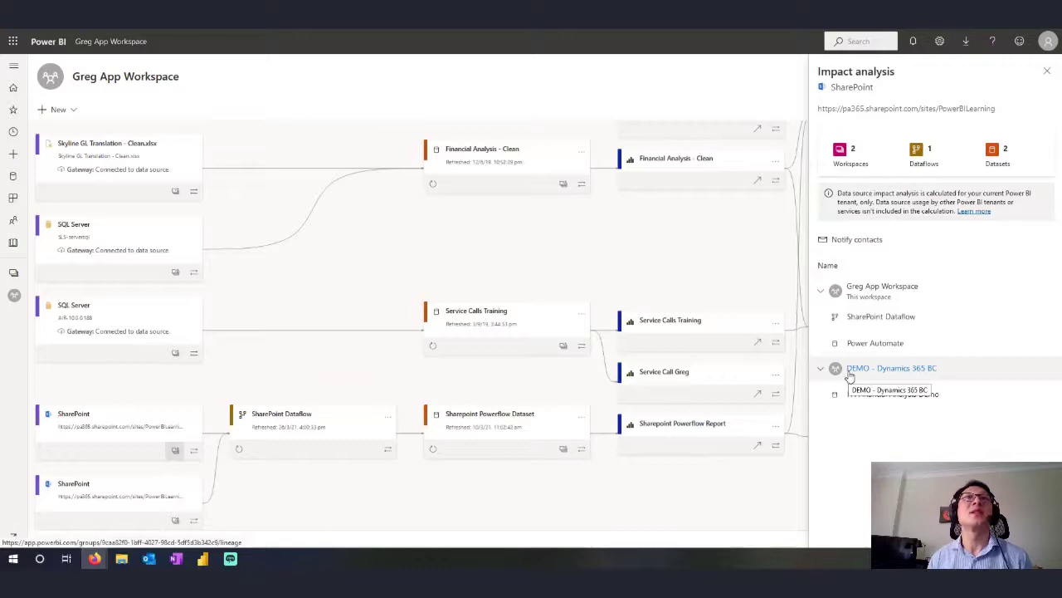
pyautogui.click(858, 243)
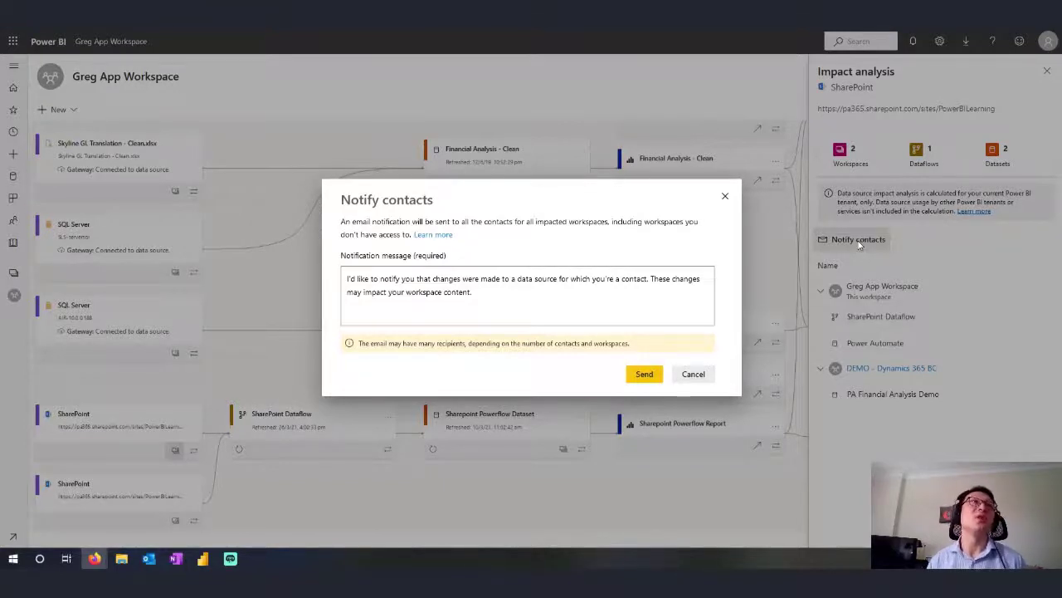
pyautogui.click(373, 296)
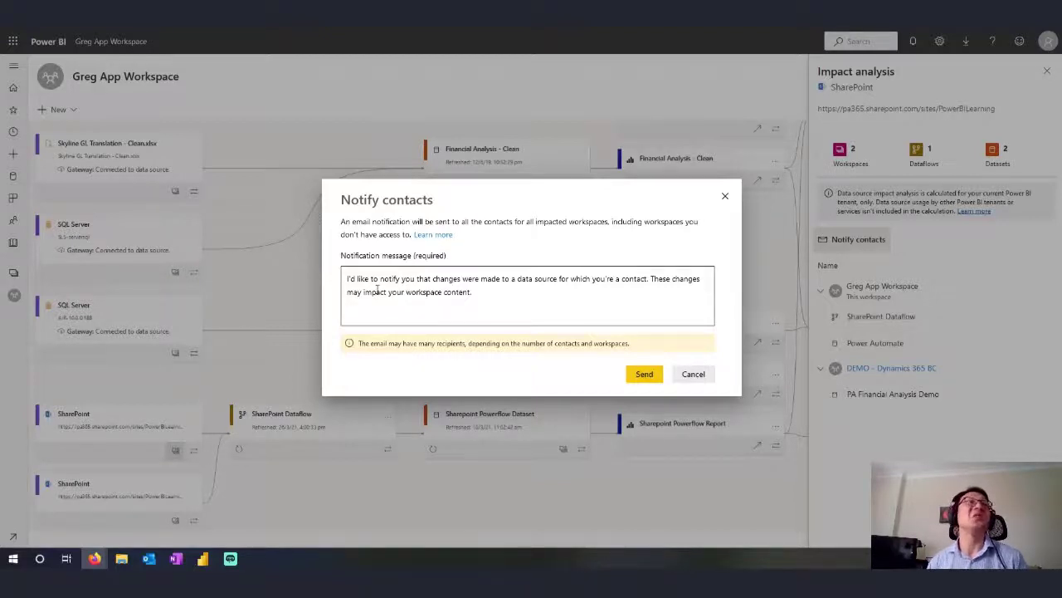
pyautogui.click(700, 379)
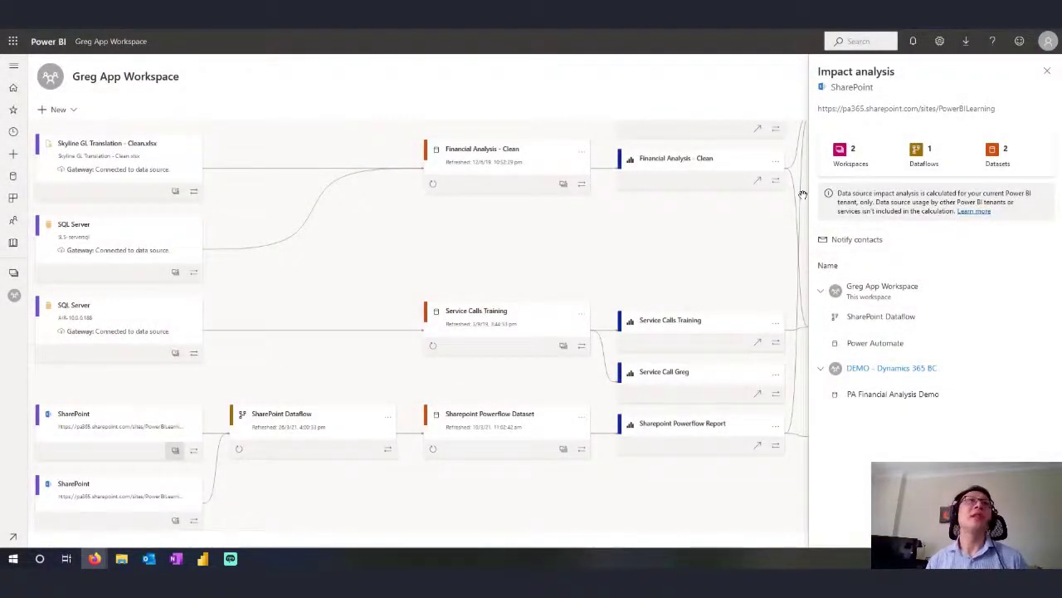
# Close the Impact analysis pane to return to the full lineage diagram
pyautogui.click(1048, 72)
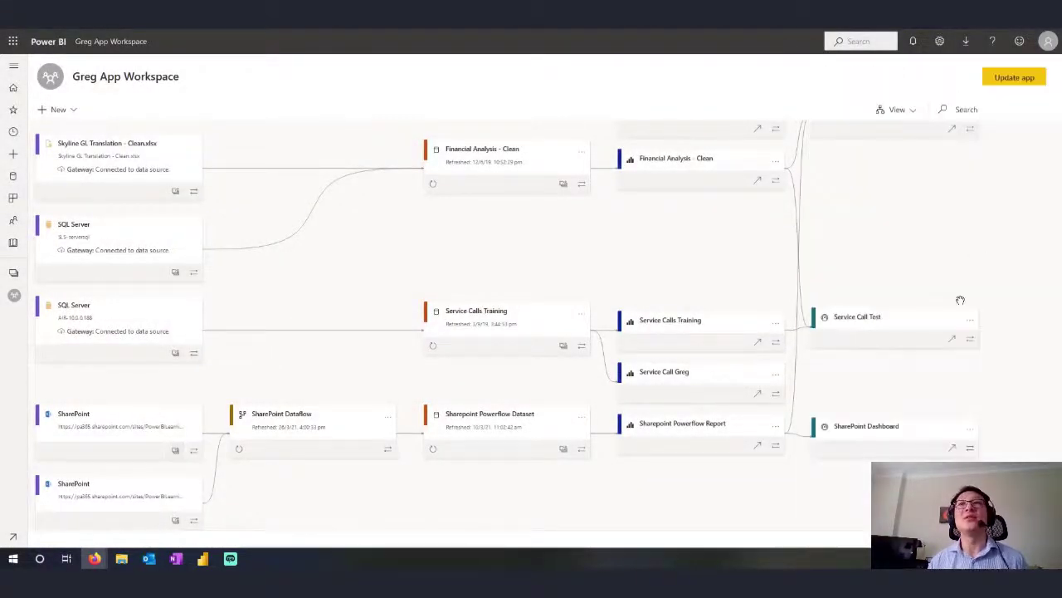